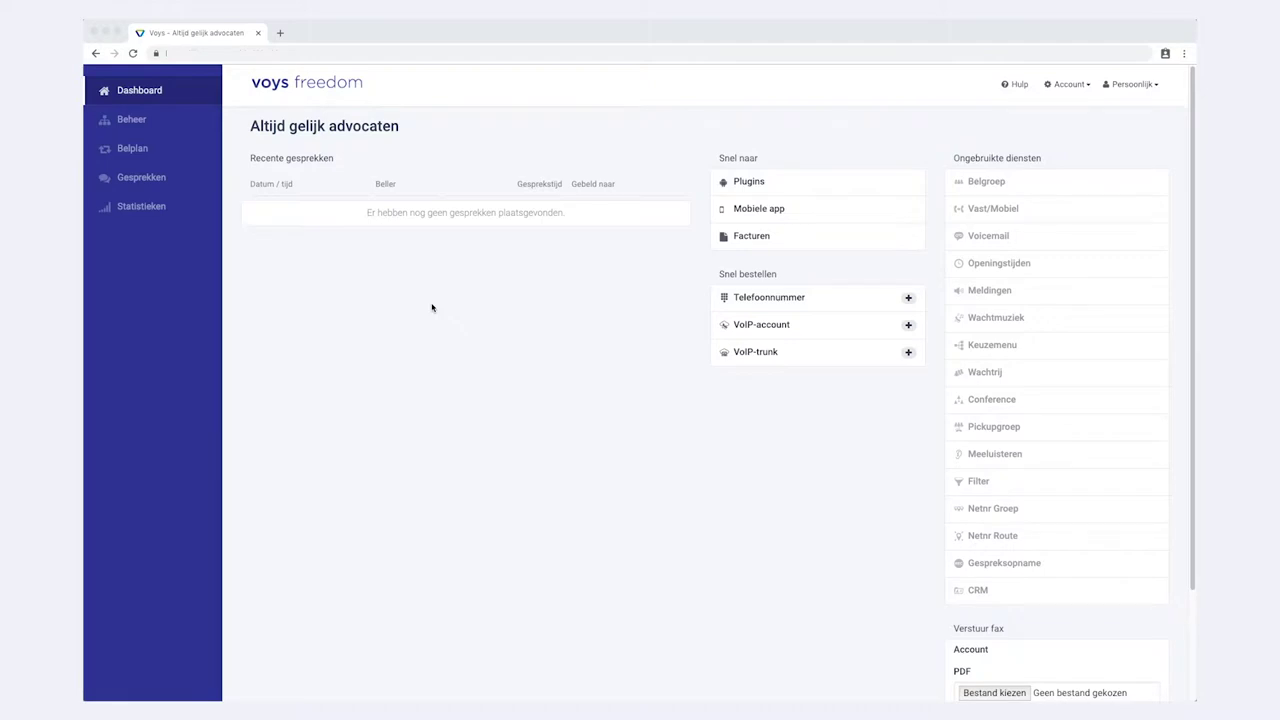
- Start adding a new filter group and accept the price notice for the Filter module
click(130, 121)
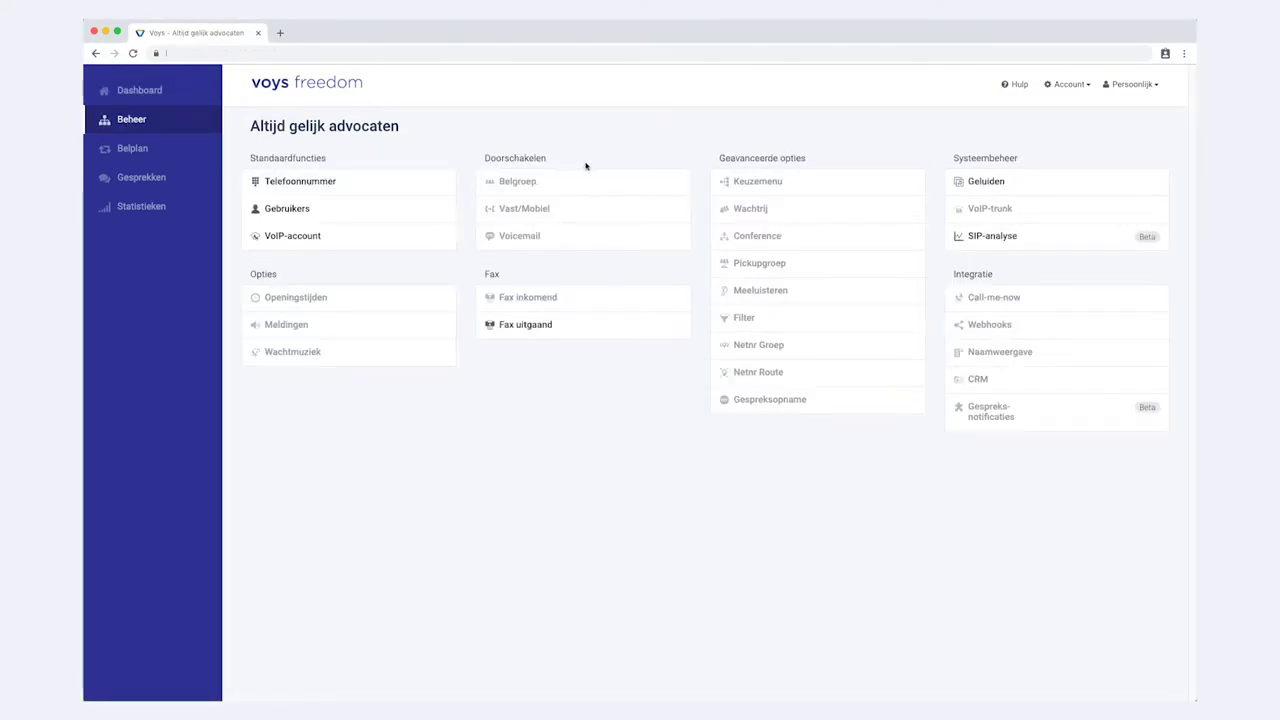
click(744, 319)
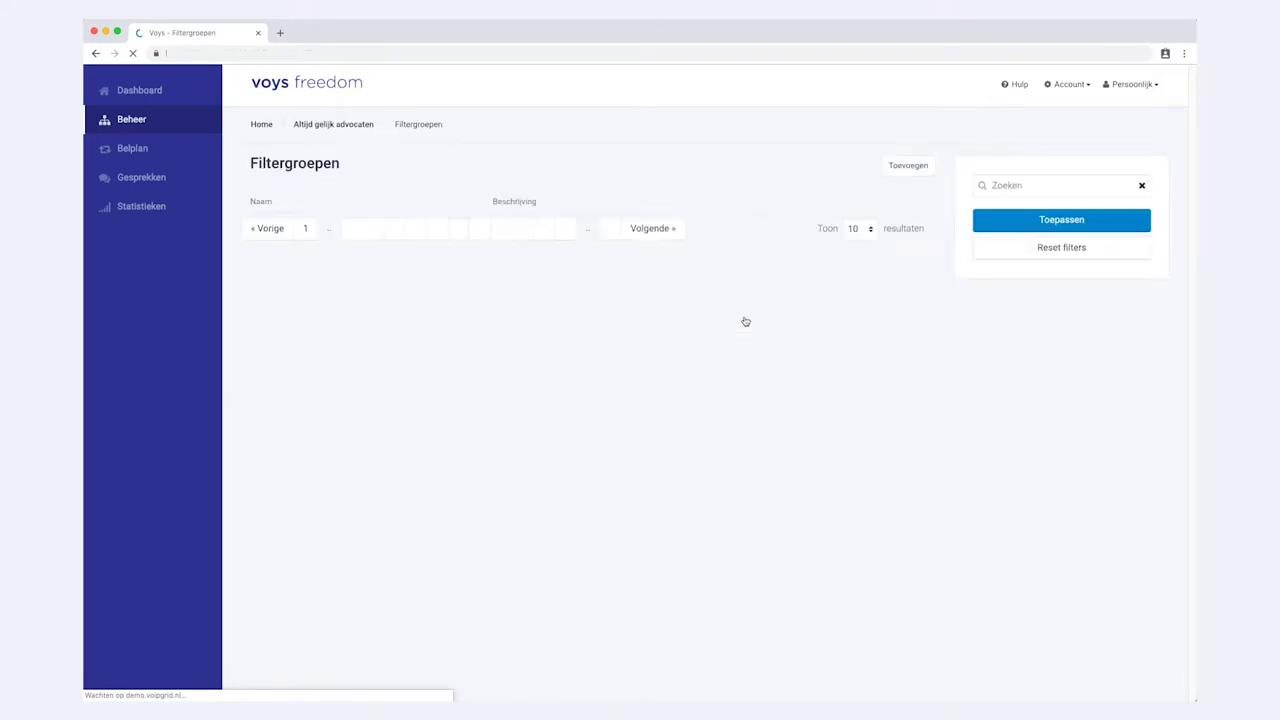
click(907, 170)
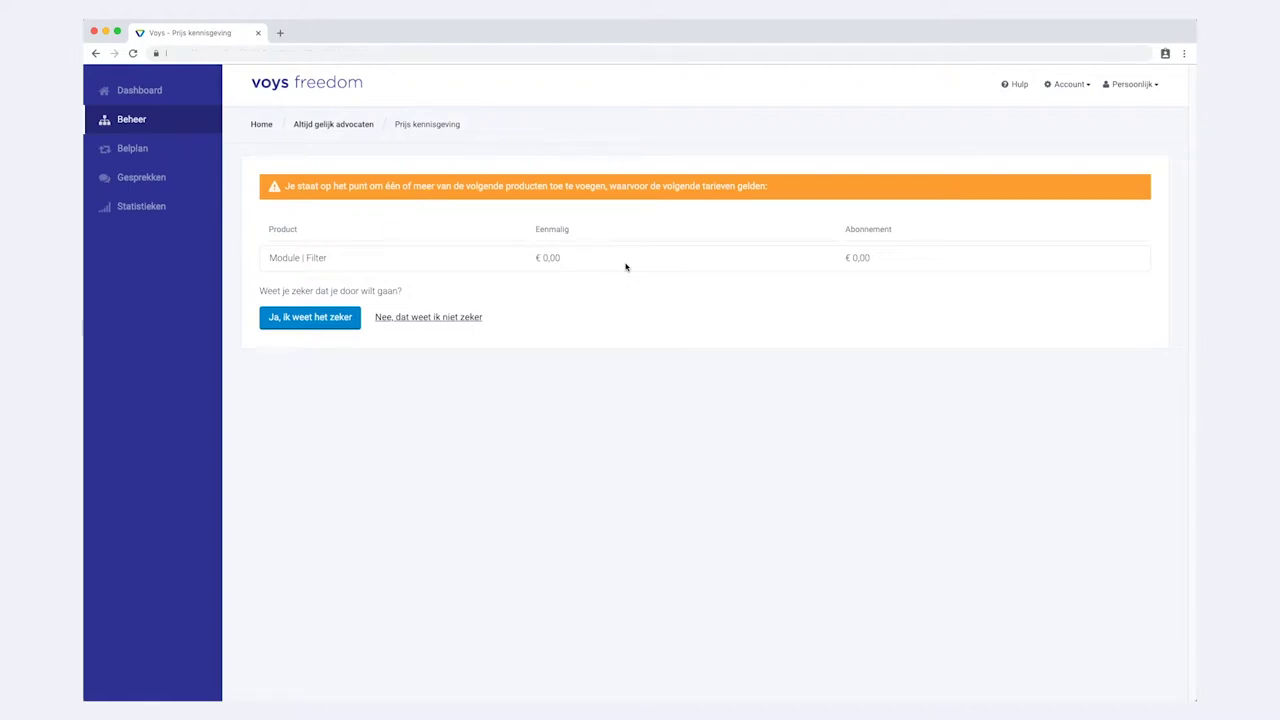
click(323, 323)
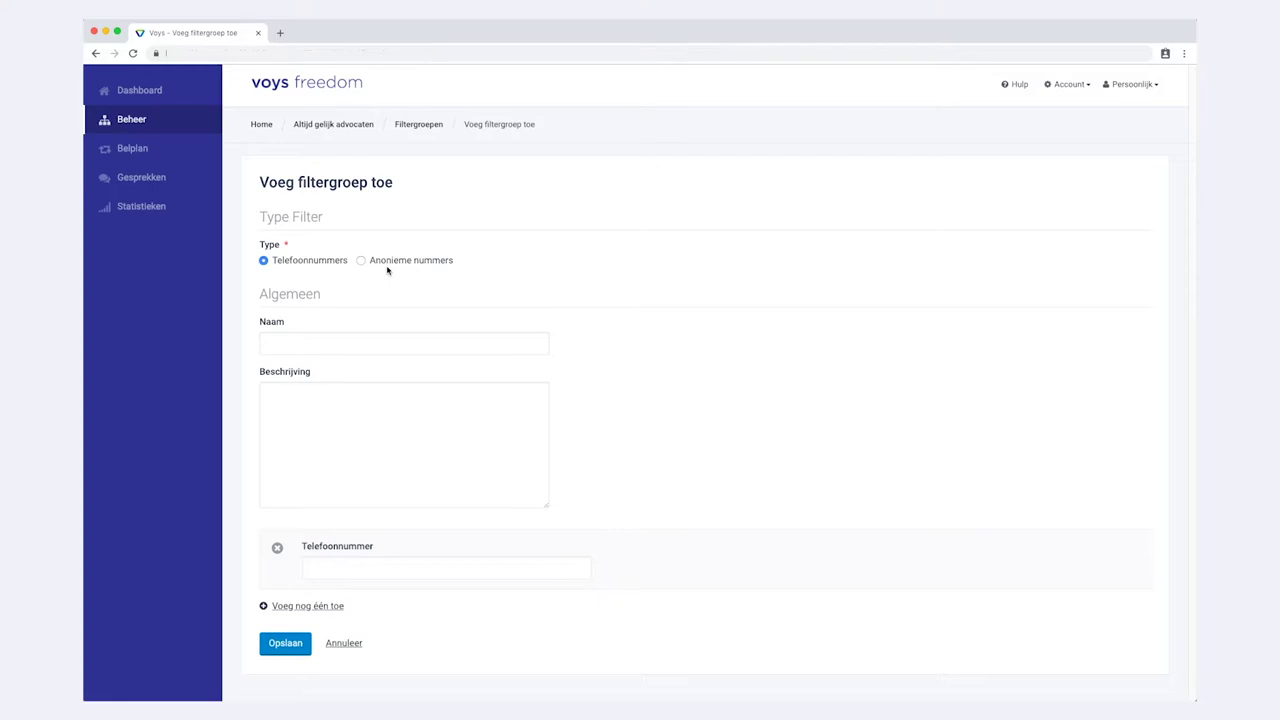
- Name the filter group "Telefonische verkoop" and give it the description "Verkoper"
click(301, 342)
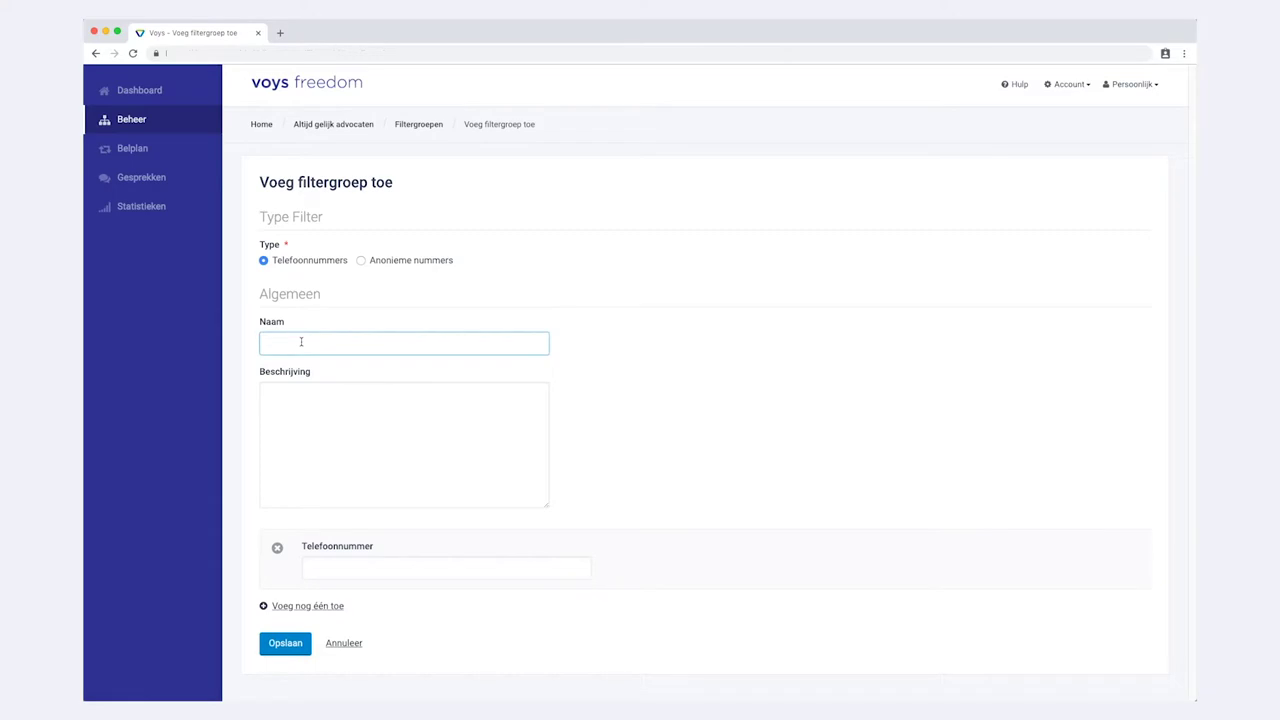
text(Telefonische verkoop)
click(289, 392)
text(Verkoper)
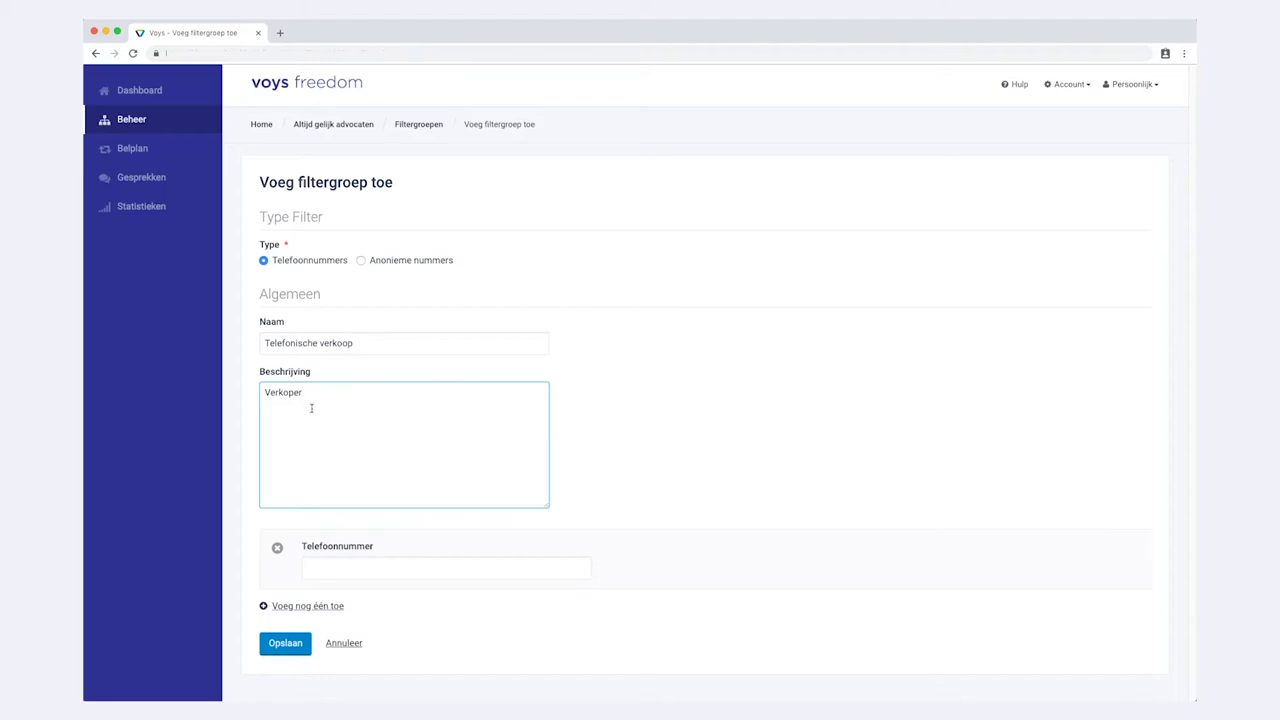
- Enter the salesperson's phone number in the filter group and save the group
click(324, 569)
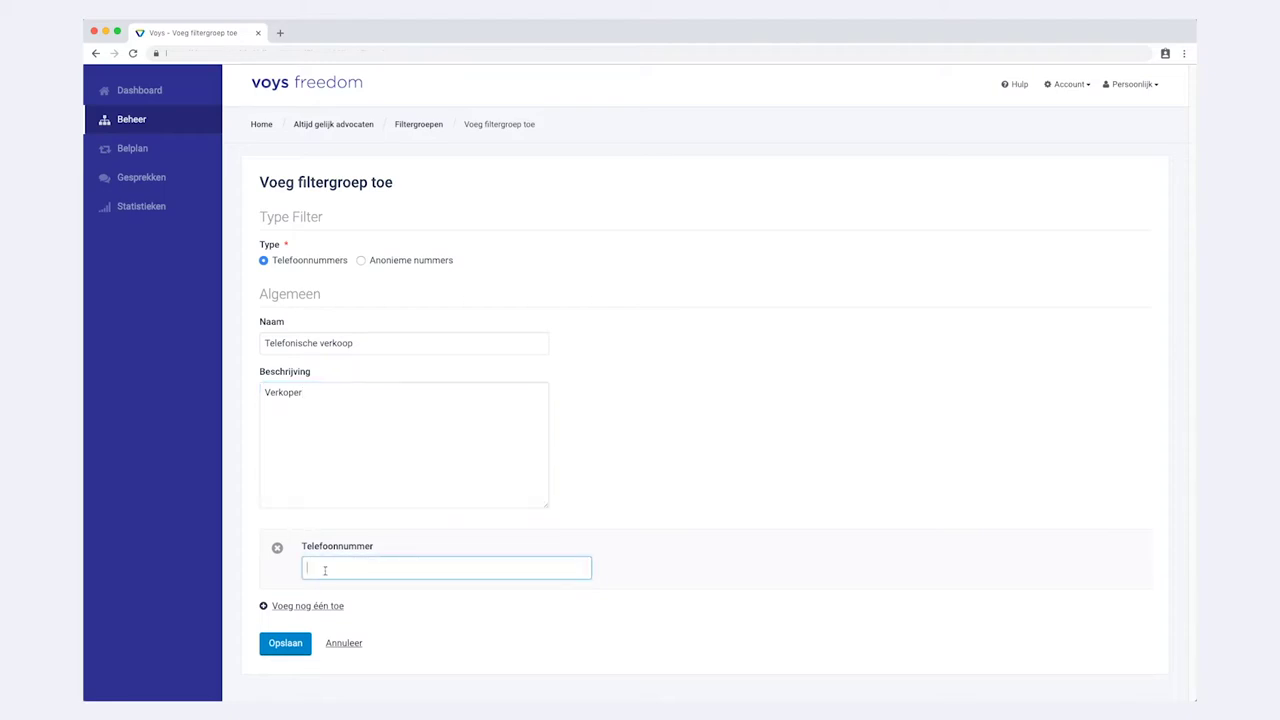
text(06)
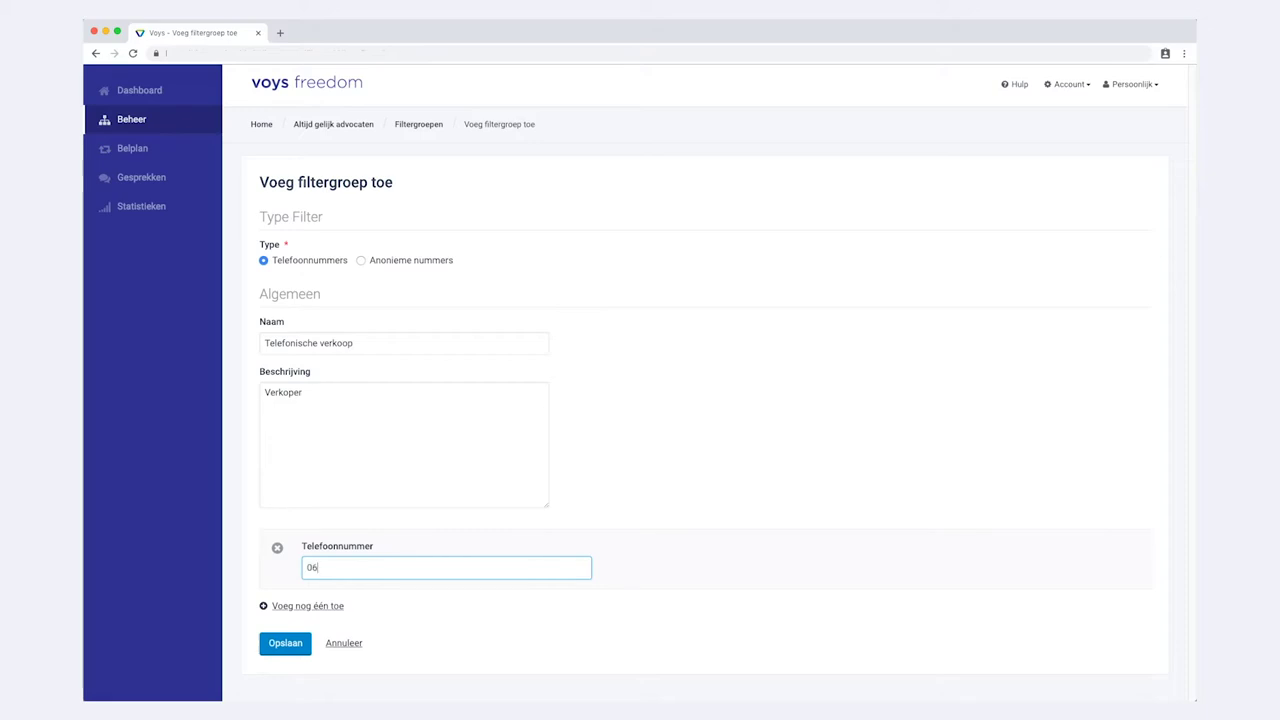
text(12345678)
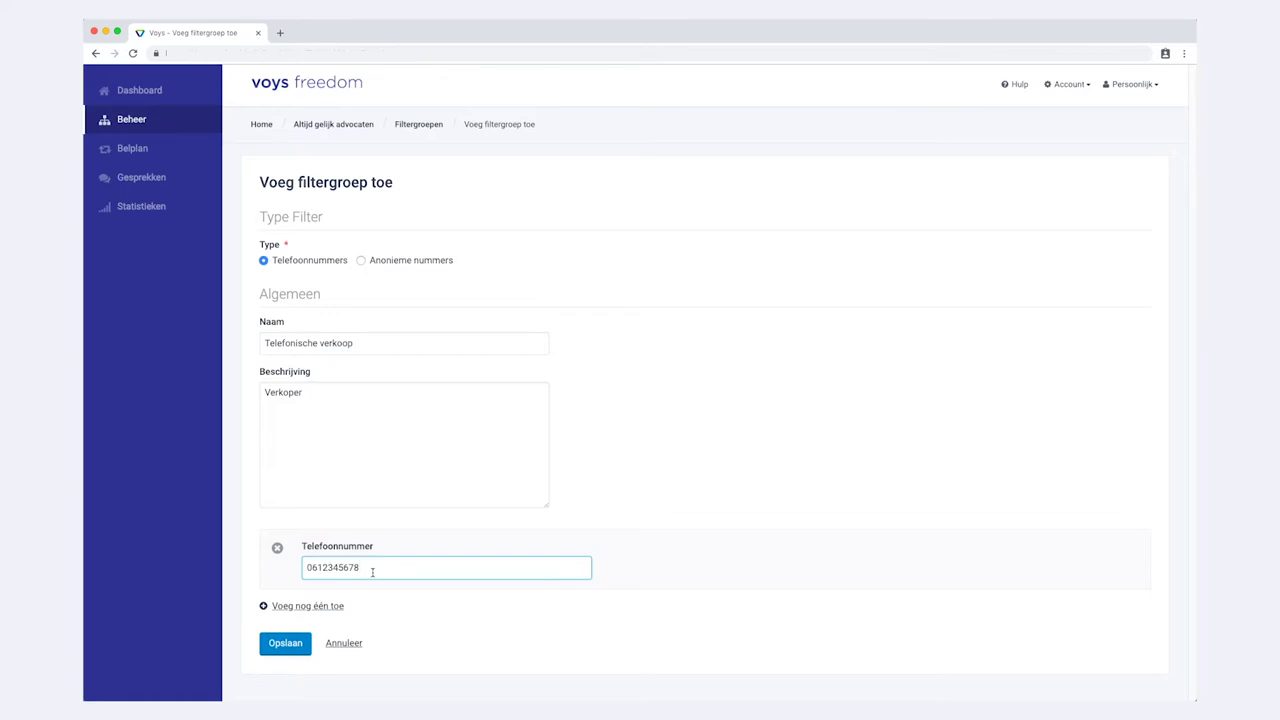
click(283, 648)
click(283, 648)
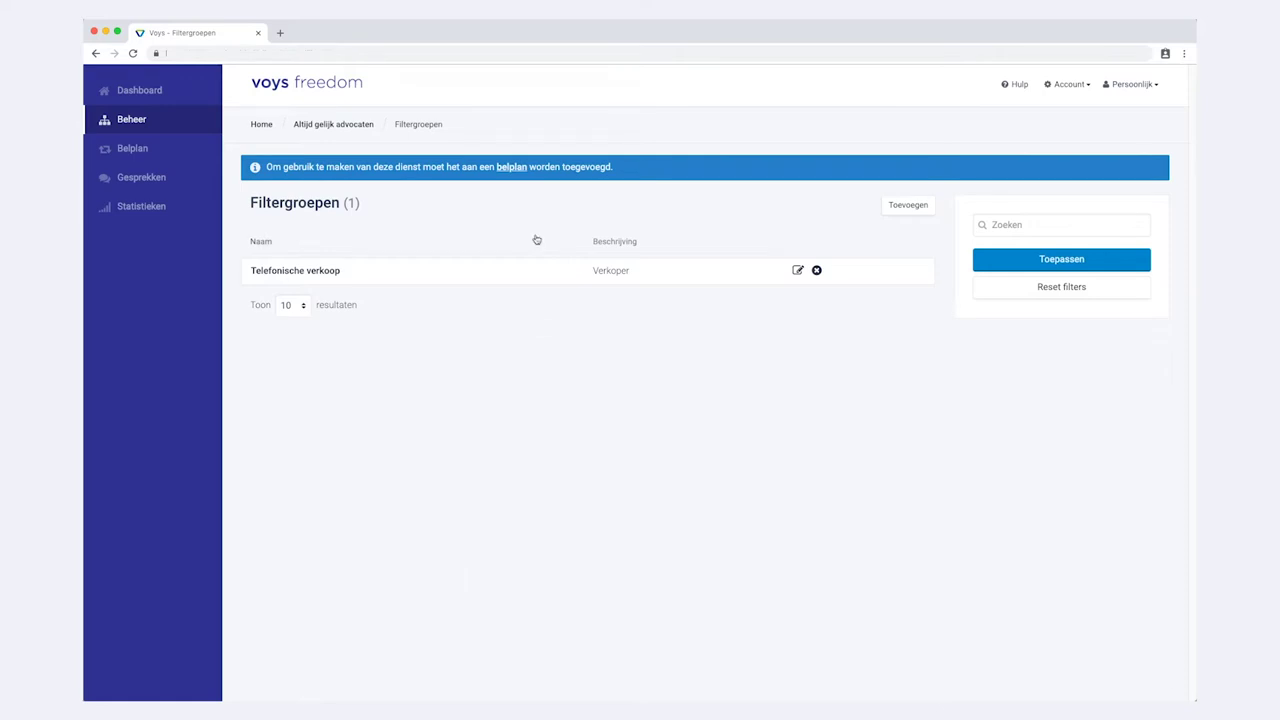
- Add a call plan for the first suggested phone number with the description "Hoofdnummer" and continue to its steps
click(512, 168)
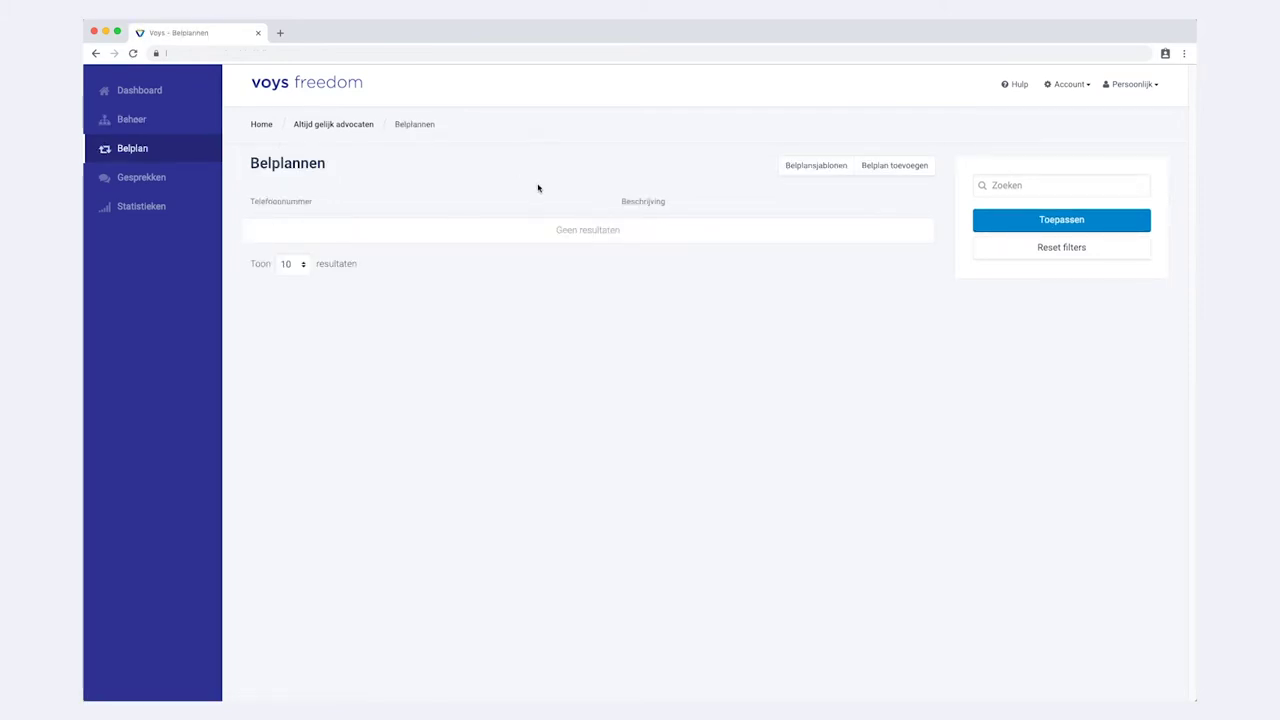
click(895, 172)
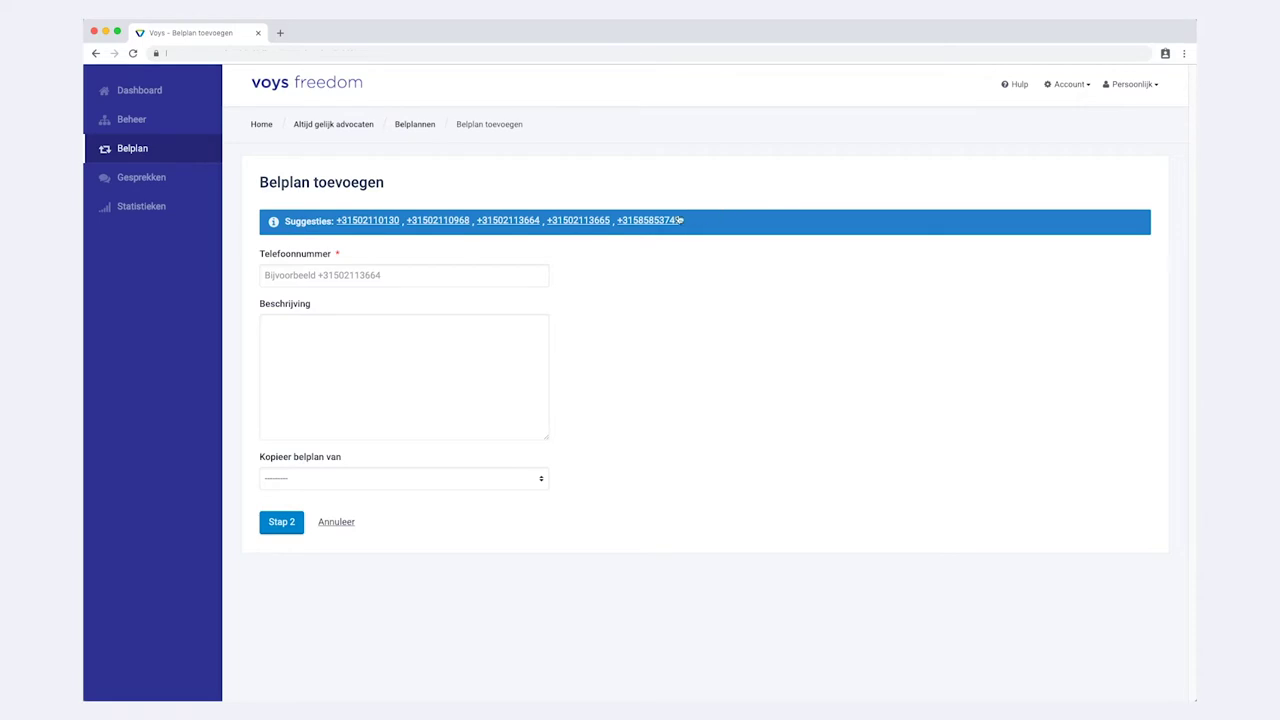
click(388, 222)
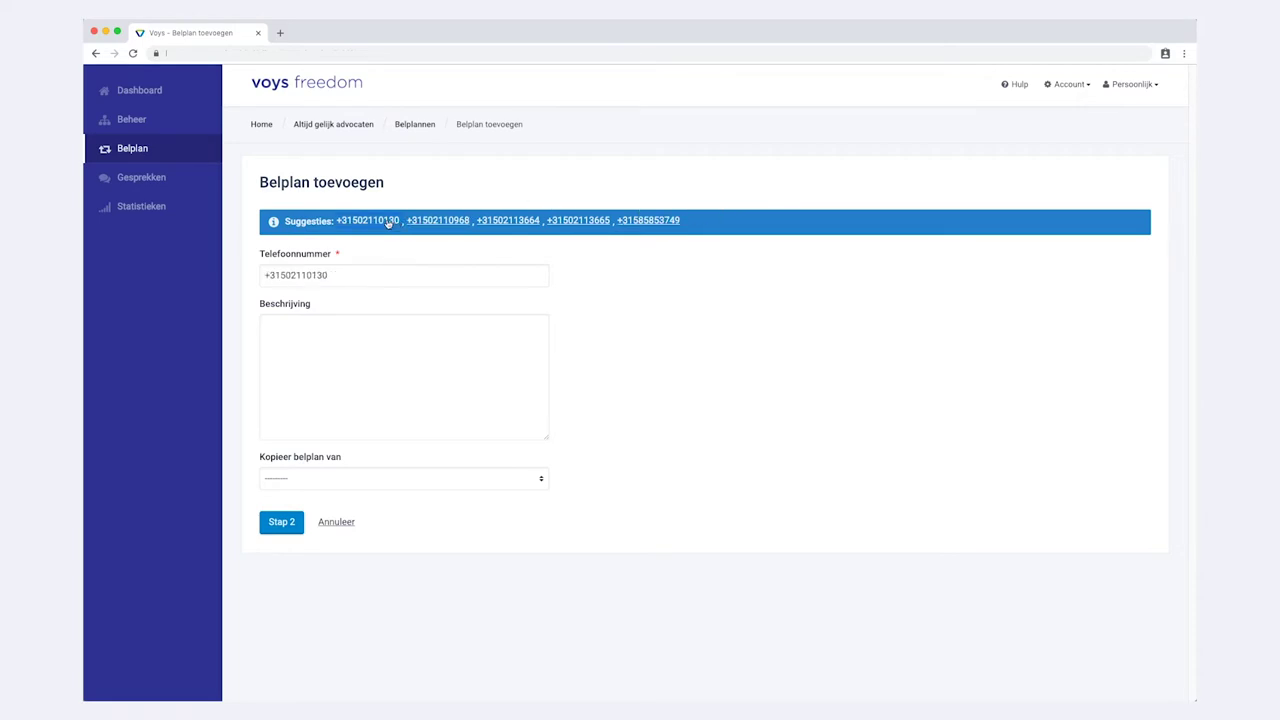
click(319, 338)
text(Hoofdnummer)
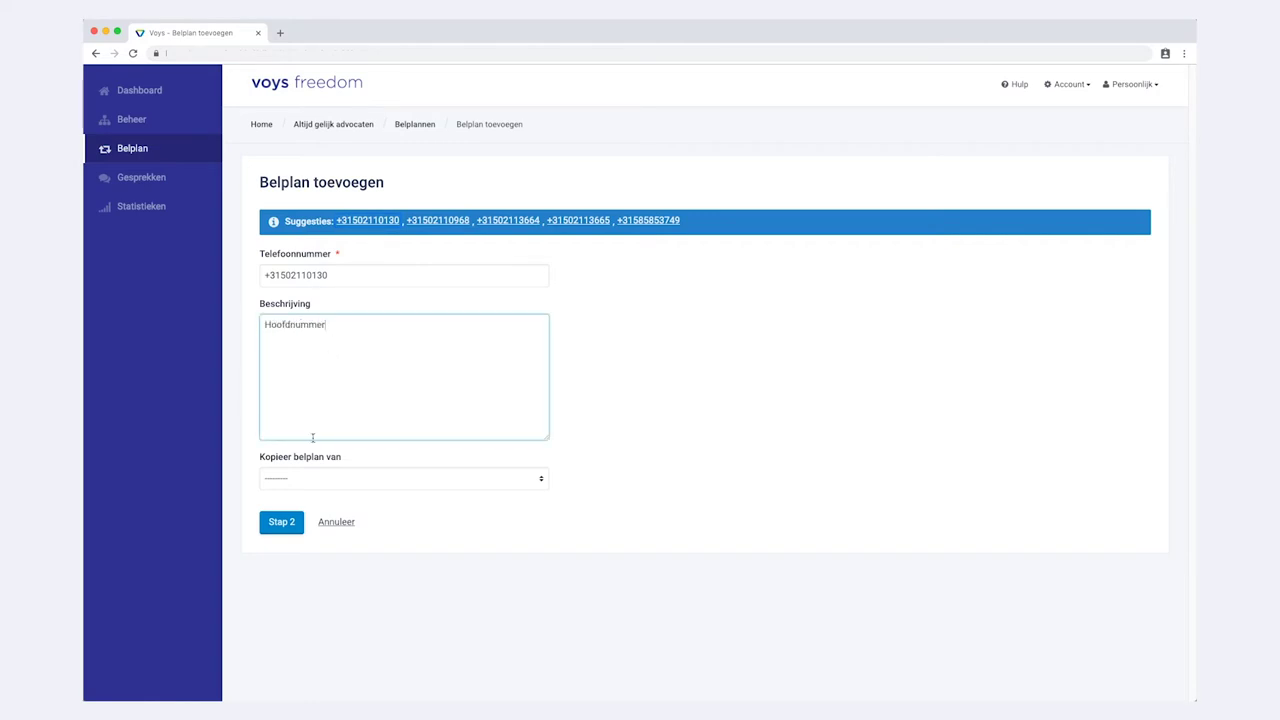
click(295, 531)
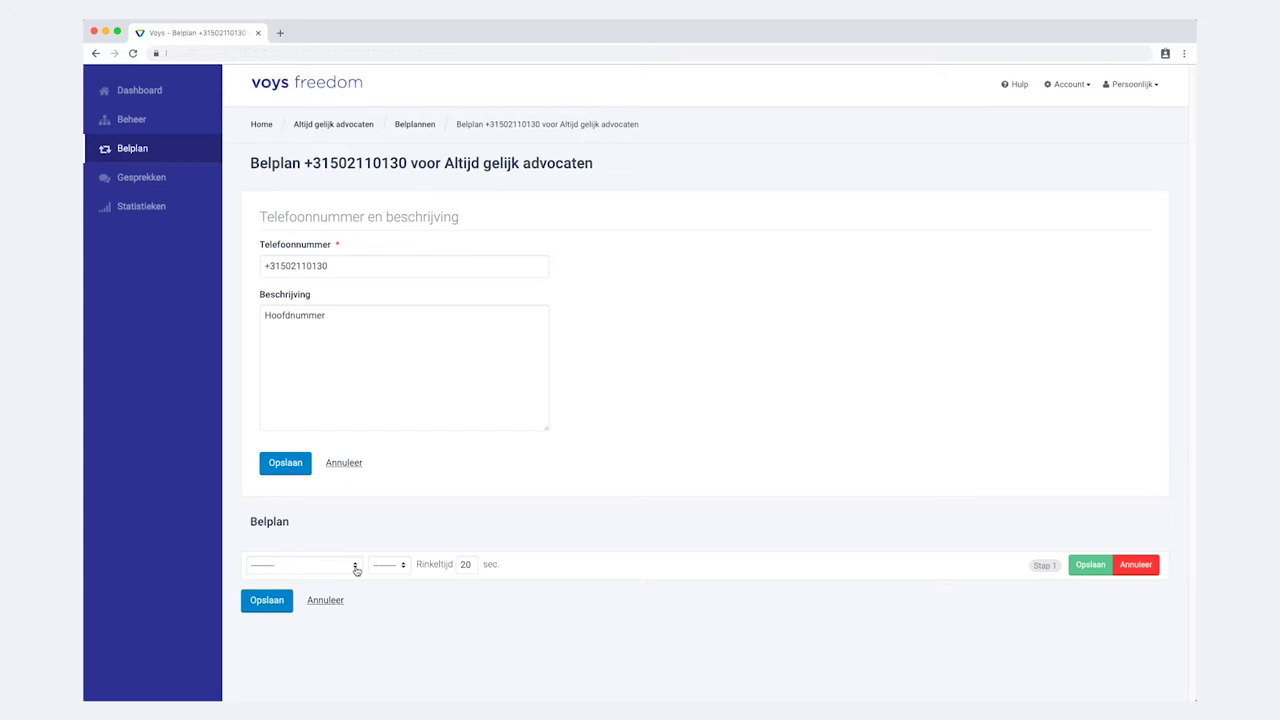
- Set the call plan's first step to Filtergroep "Telefonische verkoop" and save that step
click(356, 566)
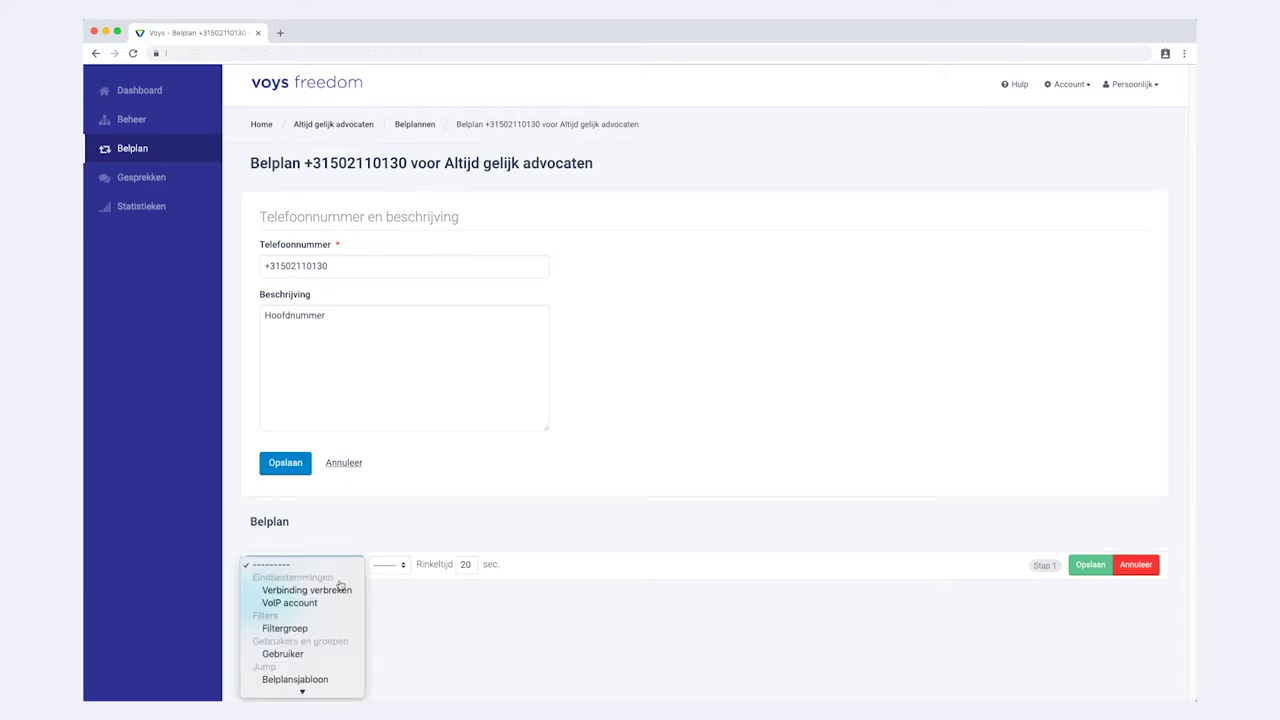
click(302, 630)
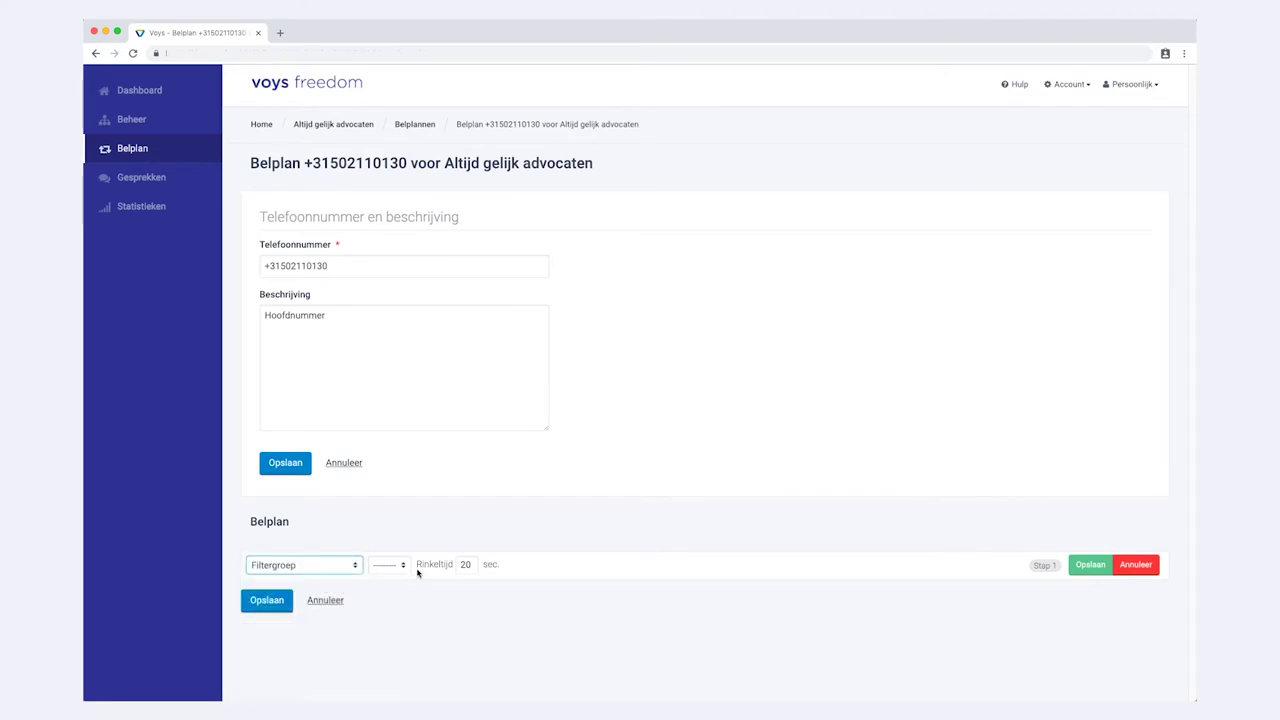
click(469, 573)
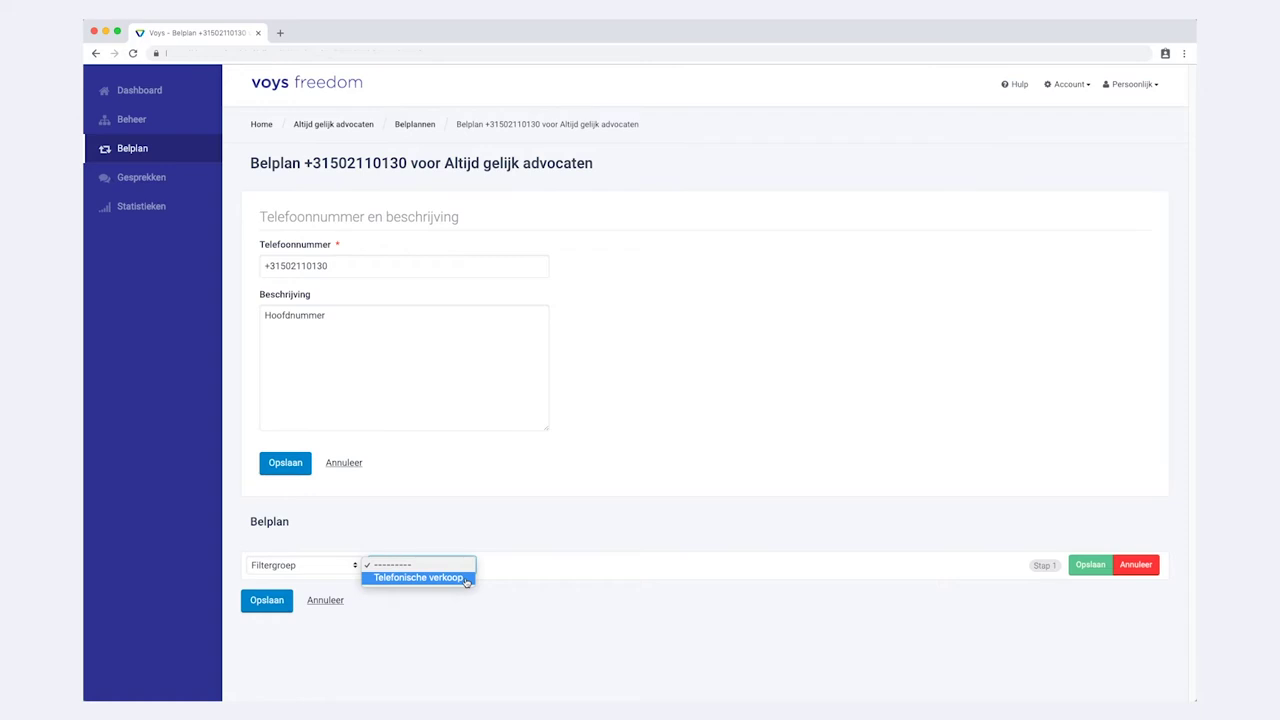
click(466, 579)
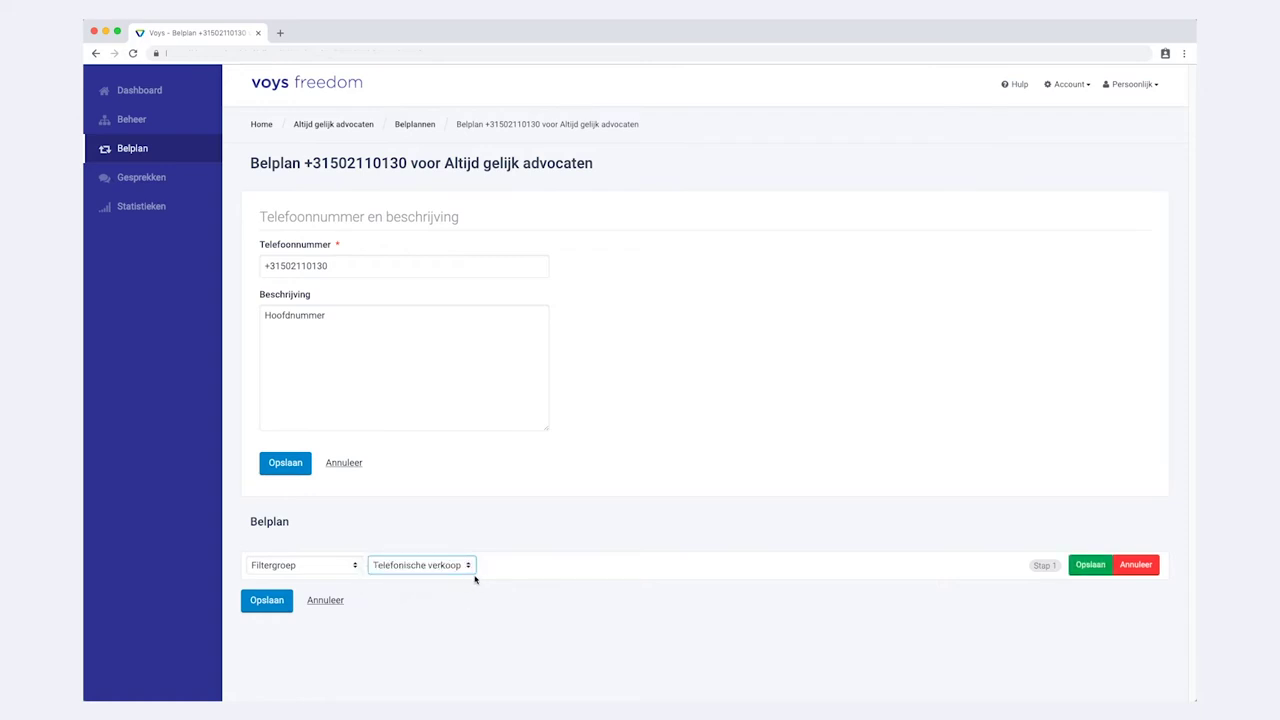
click(1088, 569)
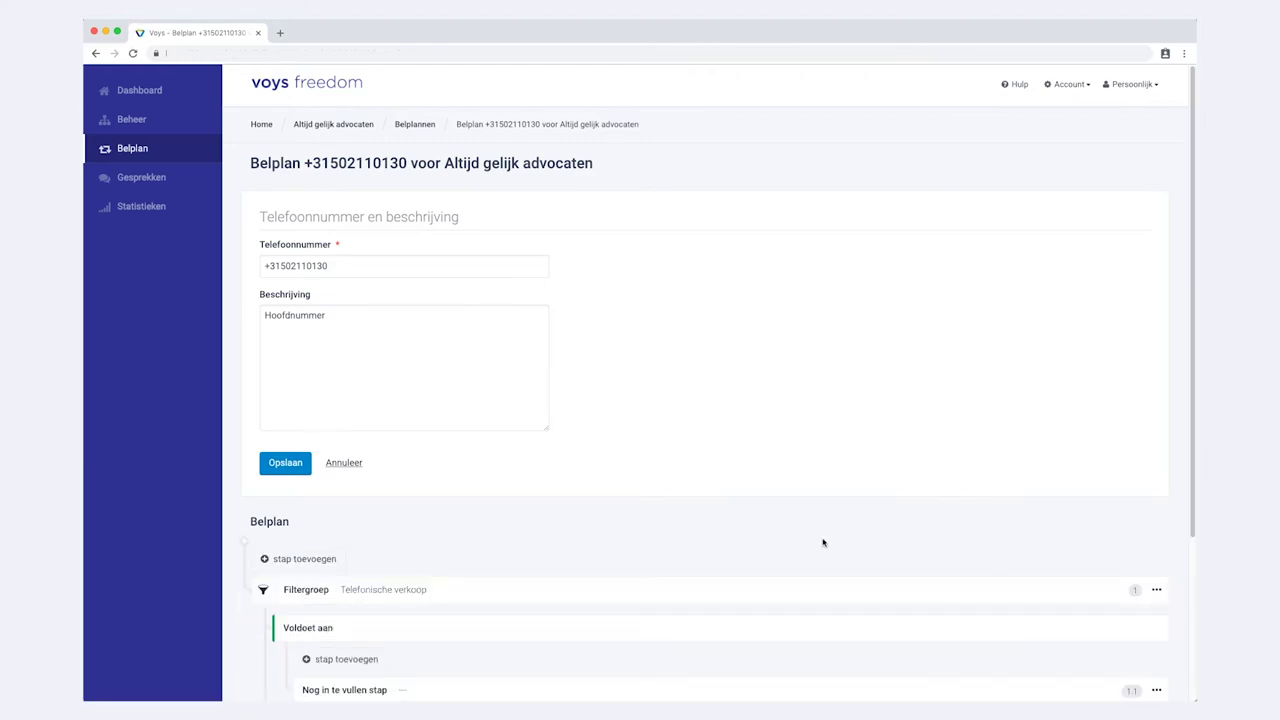
- Set the empty step under "Voldoet aan" to Verbinding verbreken and save it
scroll(448, 422, down, 2)
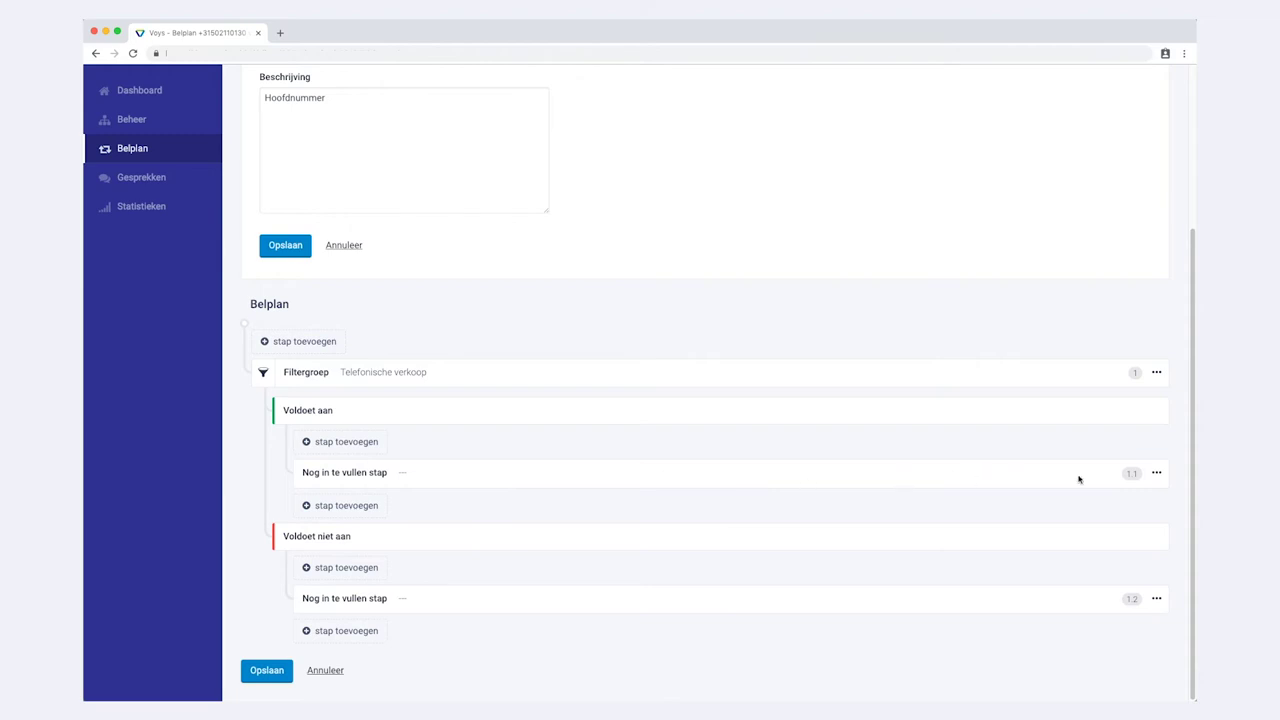
click(1124, 502)
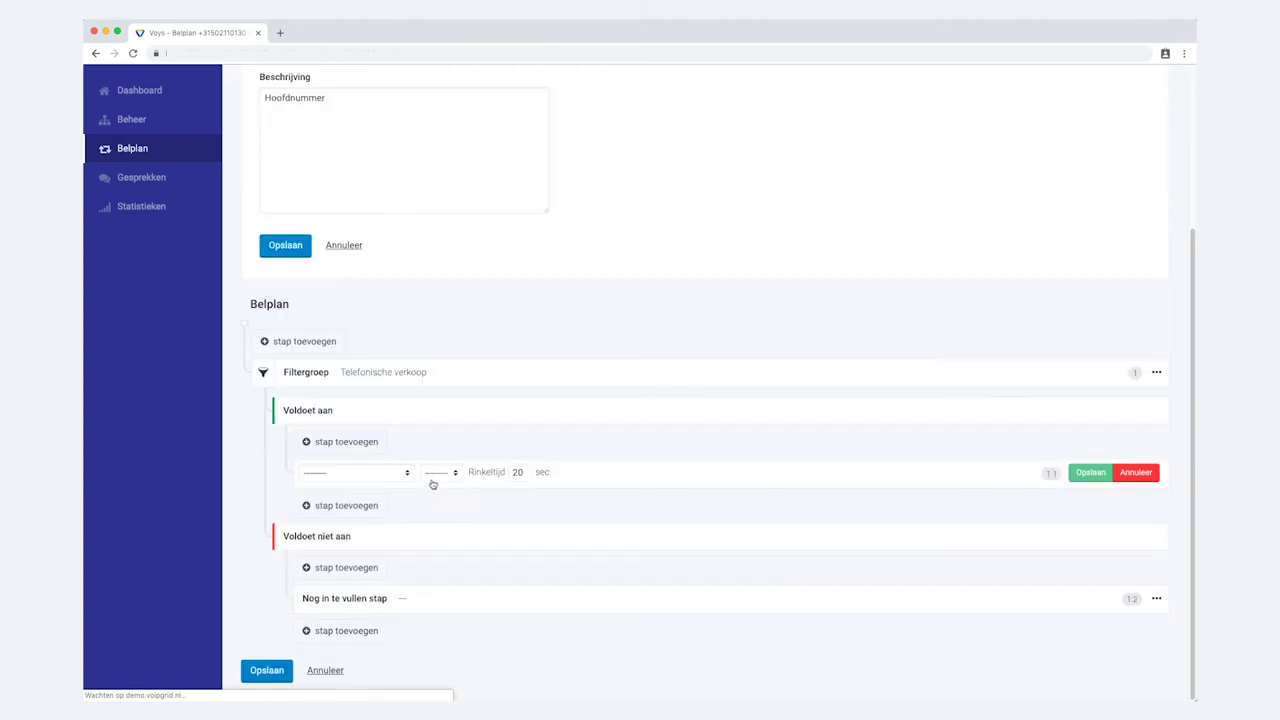
click(412, 474)
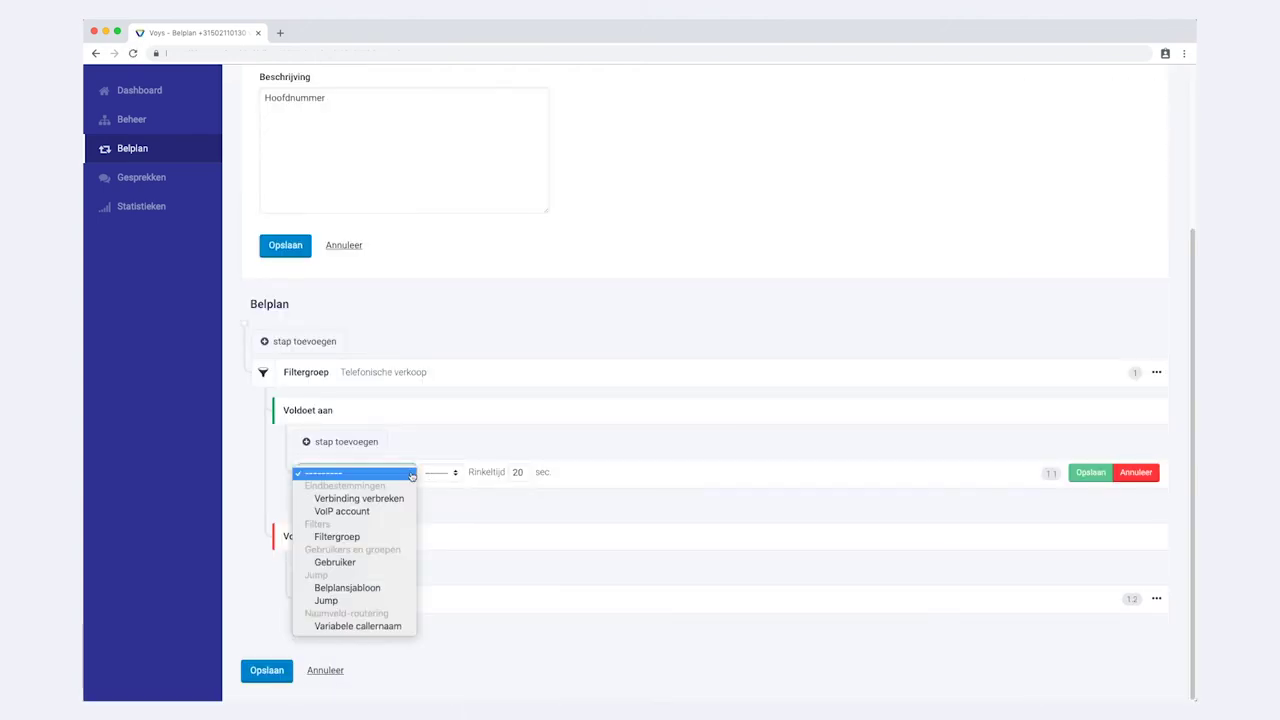
click(385, 503)
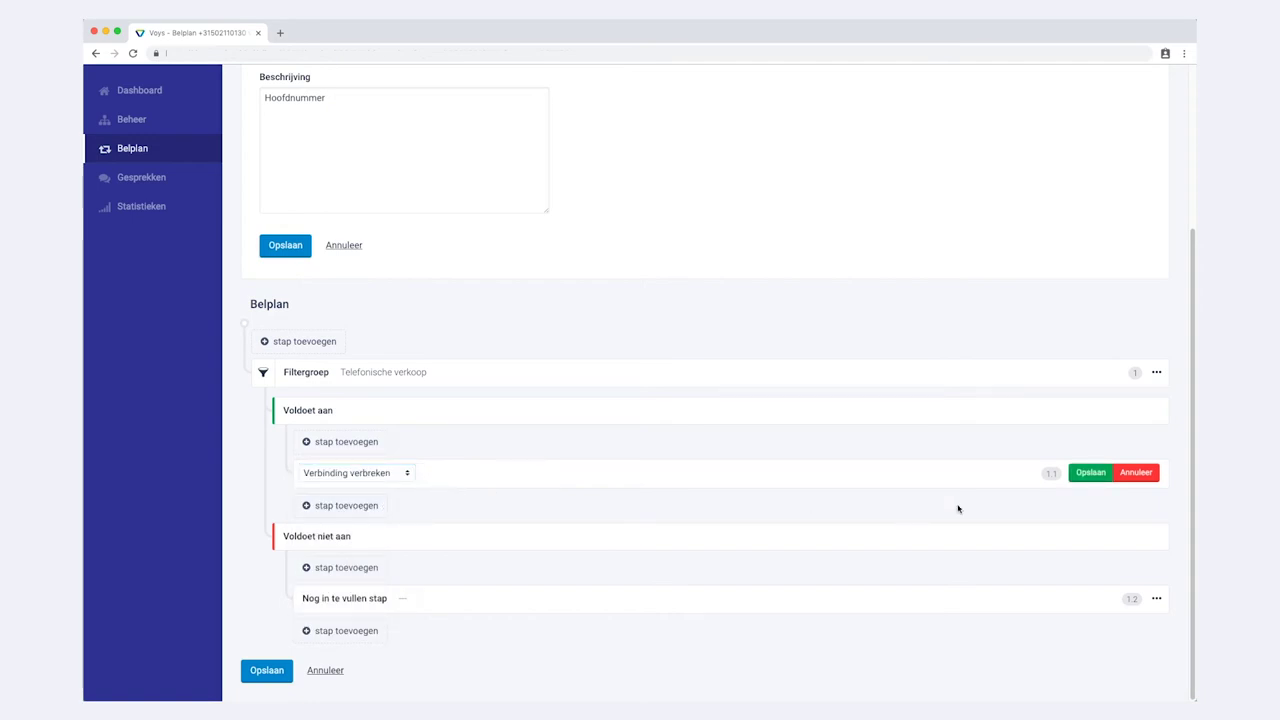
click(1092, 476)
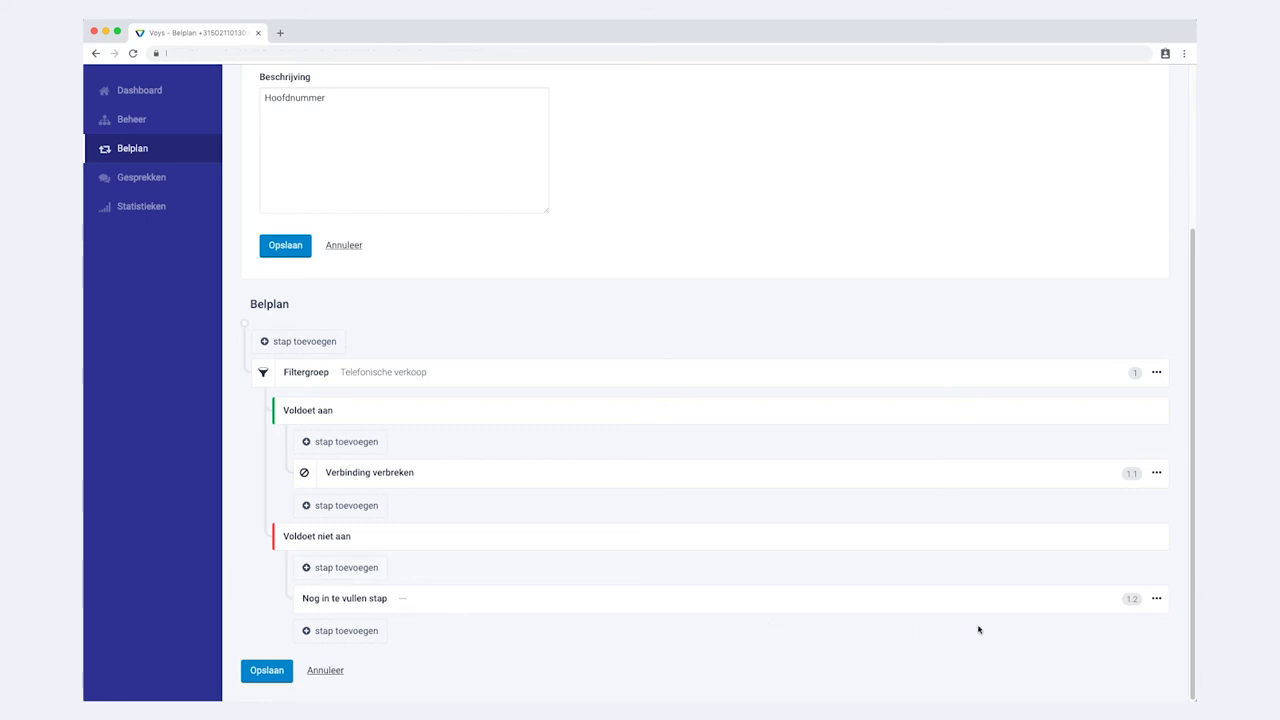
- Set the empty step under "Voldoet niet aan" to VoIP account 201/Altijd gelijk, then save the step and the whole call plan
click(1157, 599)
click(1132, 620)
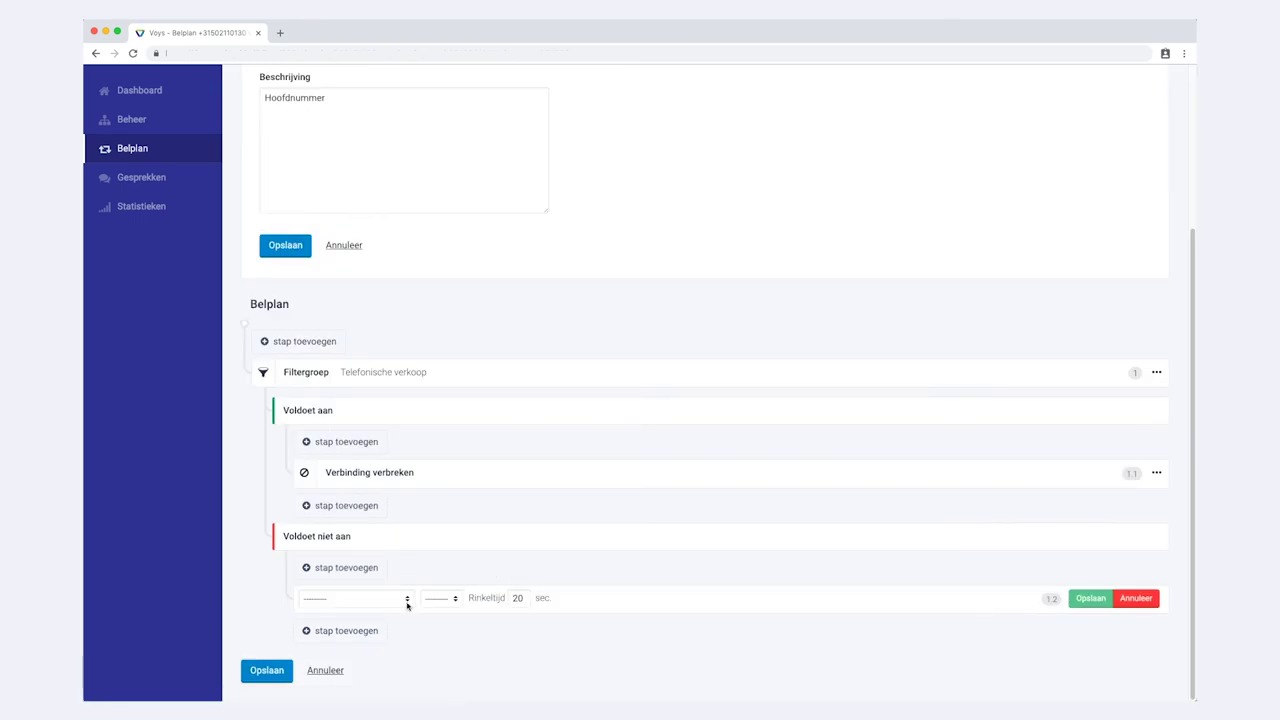
click(407, 599)
click(393, 638)
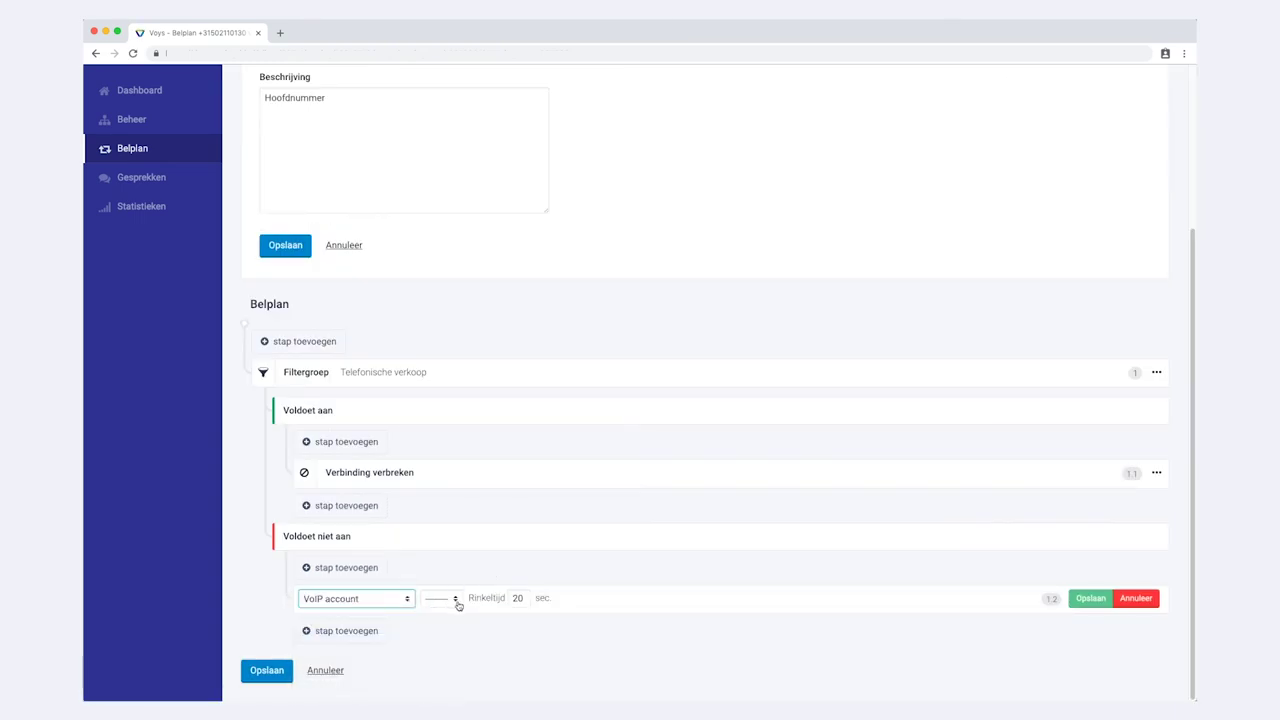
click(466, 601)
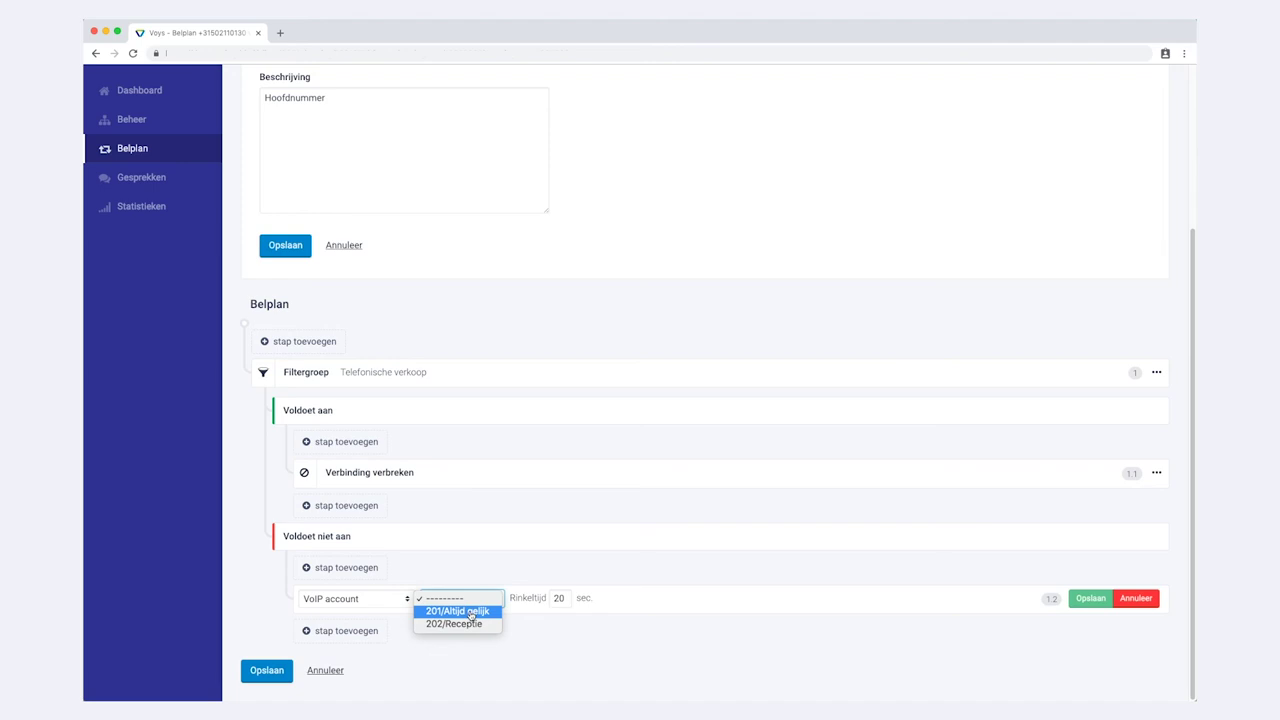
click(470, 612)
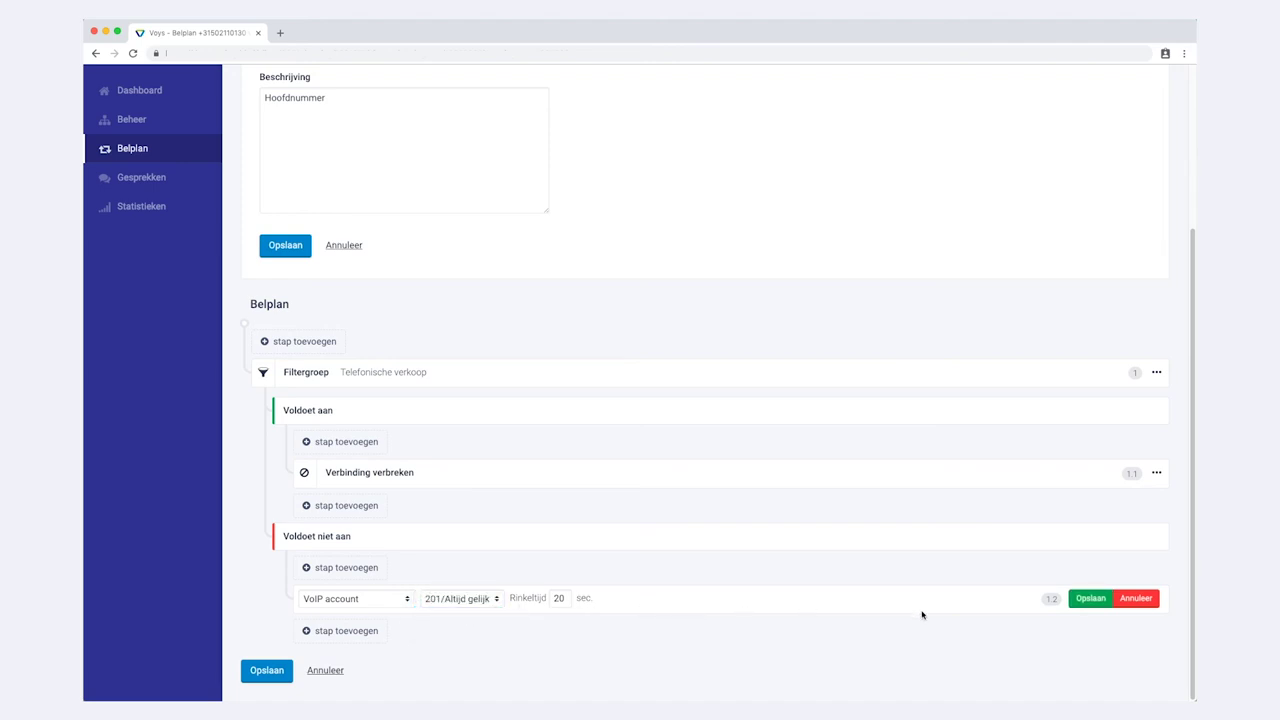
click(1087, 600)
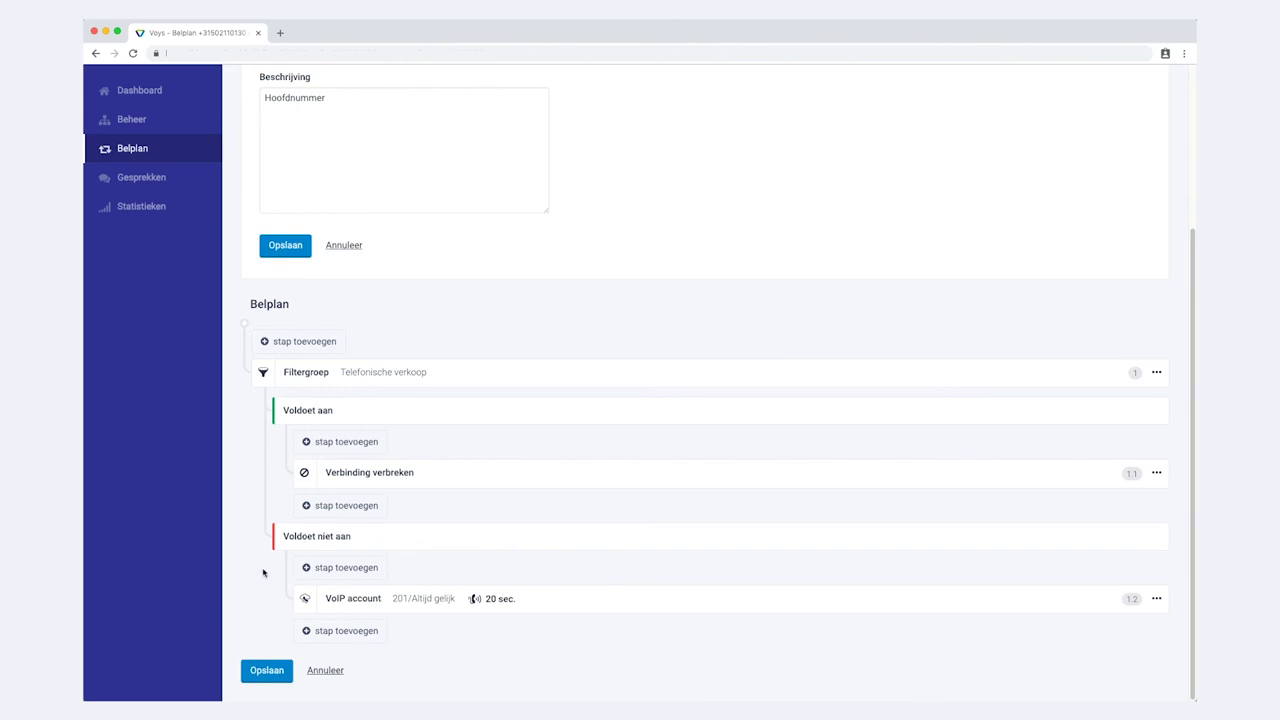
click(286, 670)
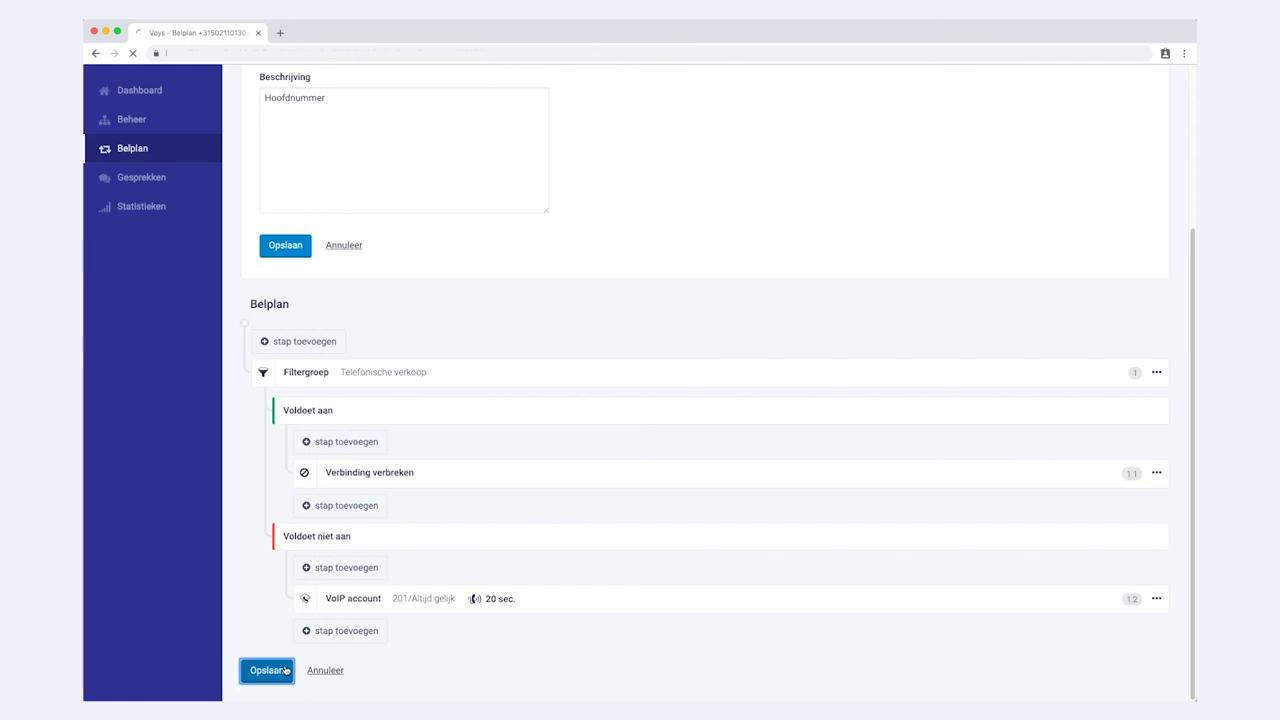